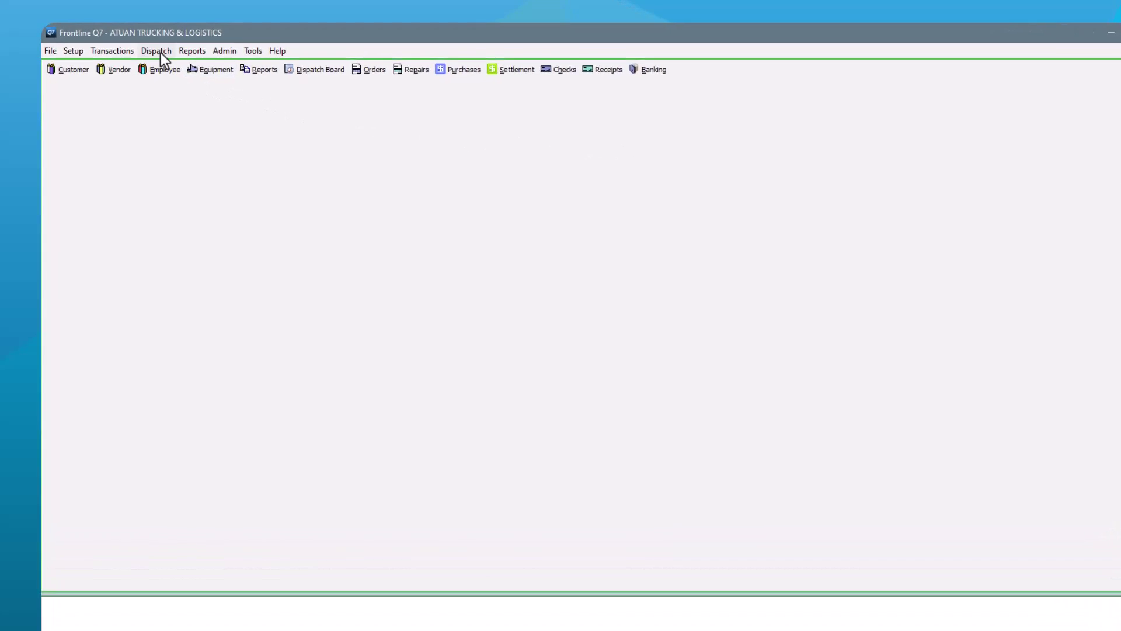
Open the Batch Pay window from the Dispatch menu.
left_click(159, 52)
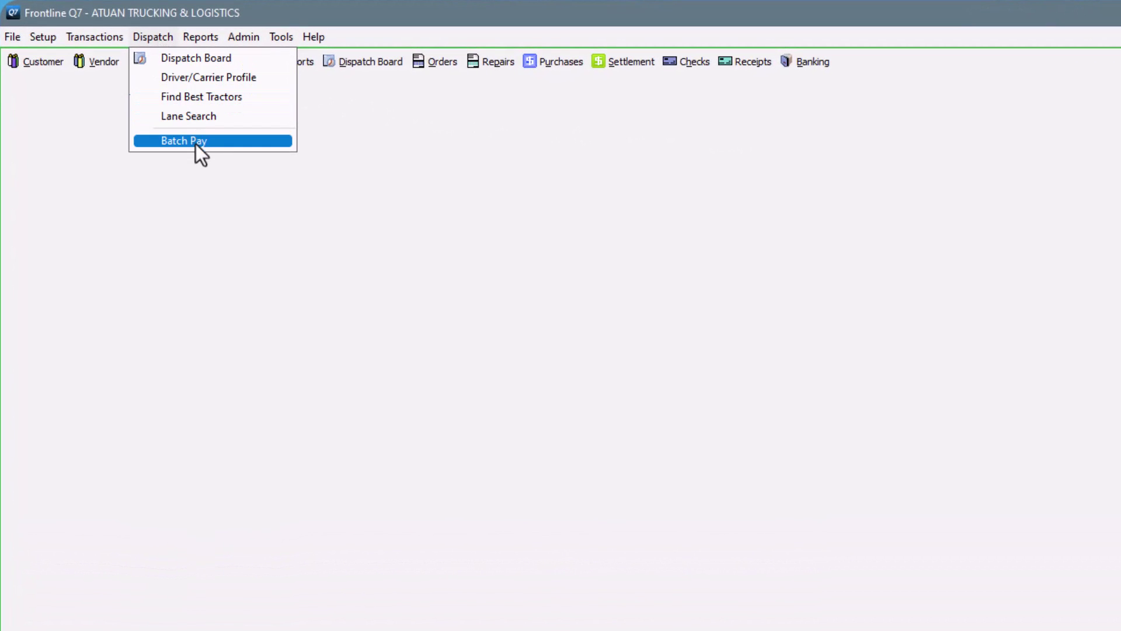
left_click(195, 143)
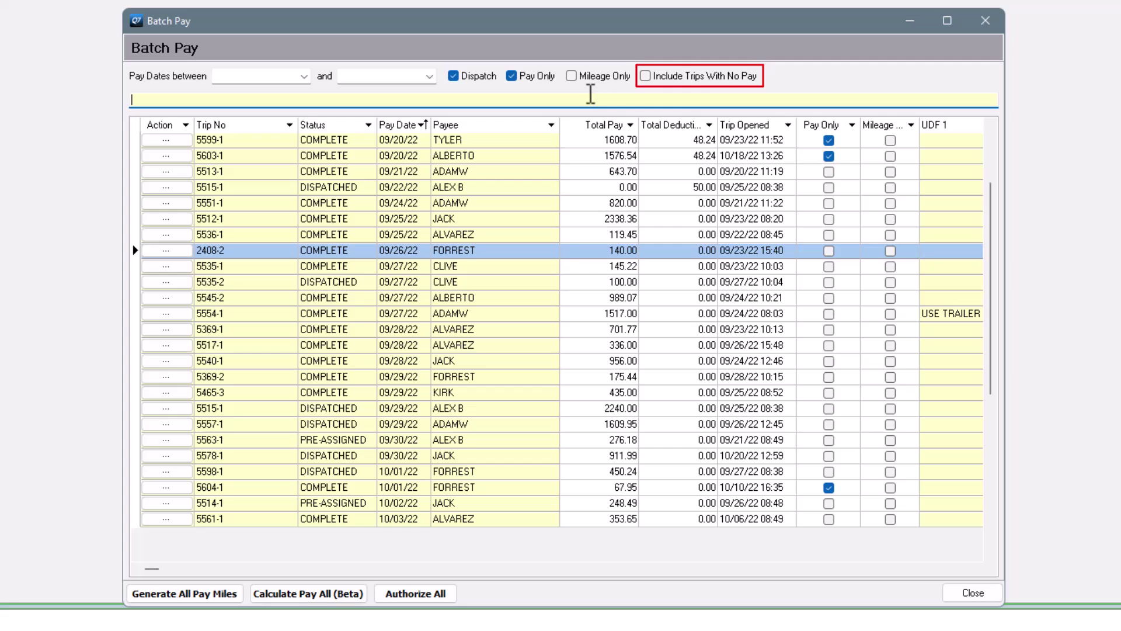
Include trips with no pay and scroll up to the NO PAYEE rows such as 5452-1.
left_click(646, 76)
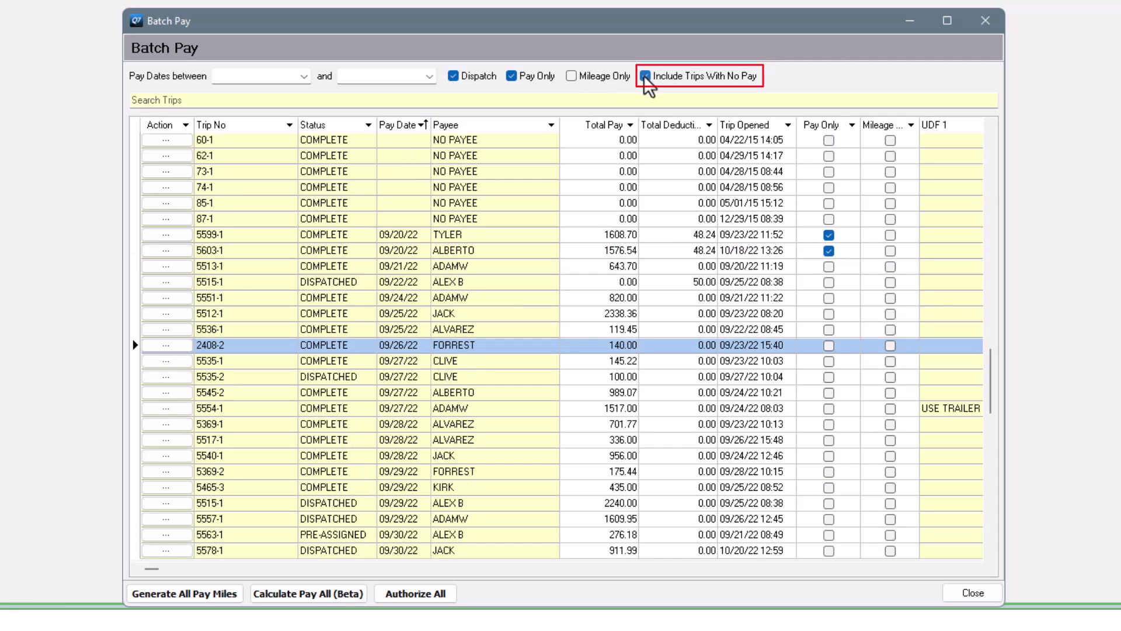
left_click(994, 125)
left_click(994, 124)
left_click(995, 124)
left_click(994, 124)
left_click_drag(994, 125, 994, 124)
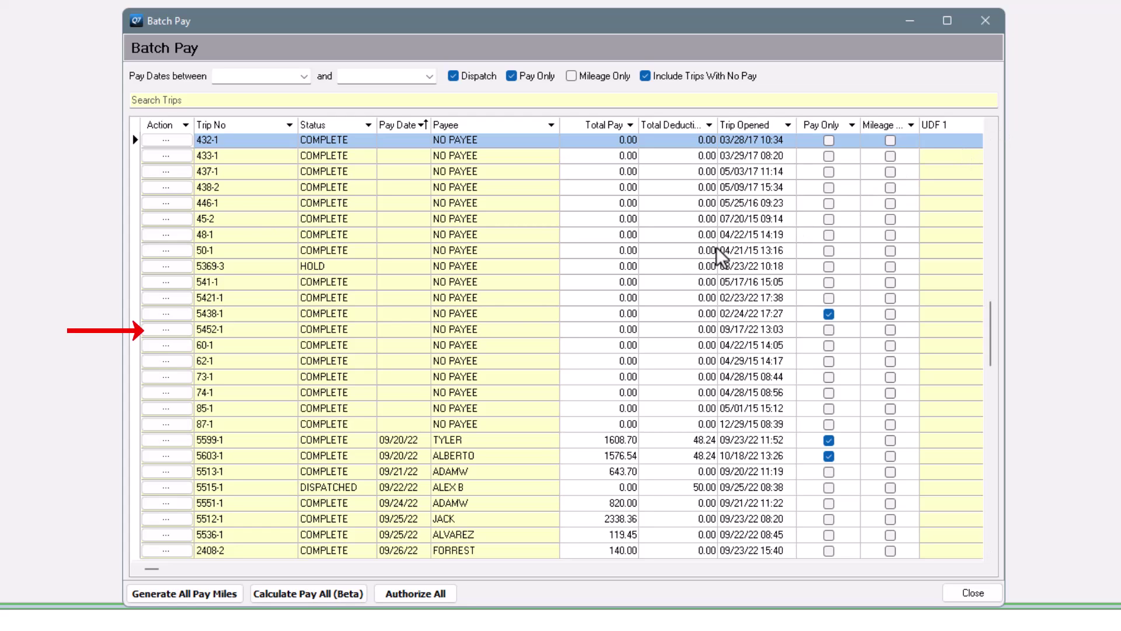
left_click(167, 328)
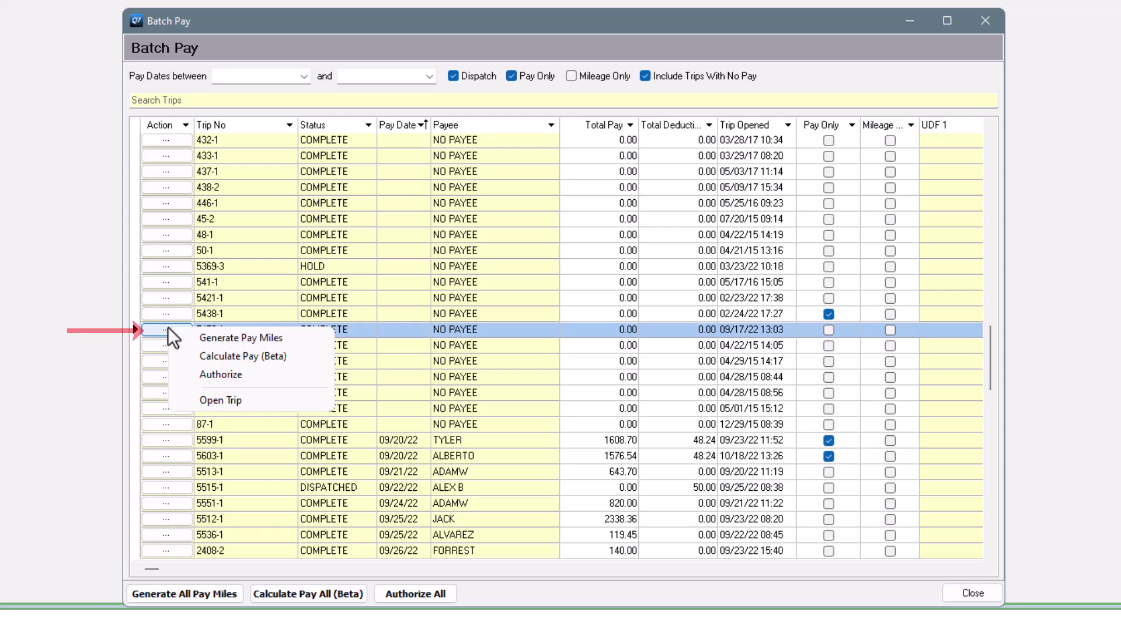
left_click(217, 399)
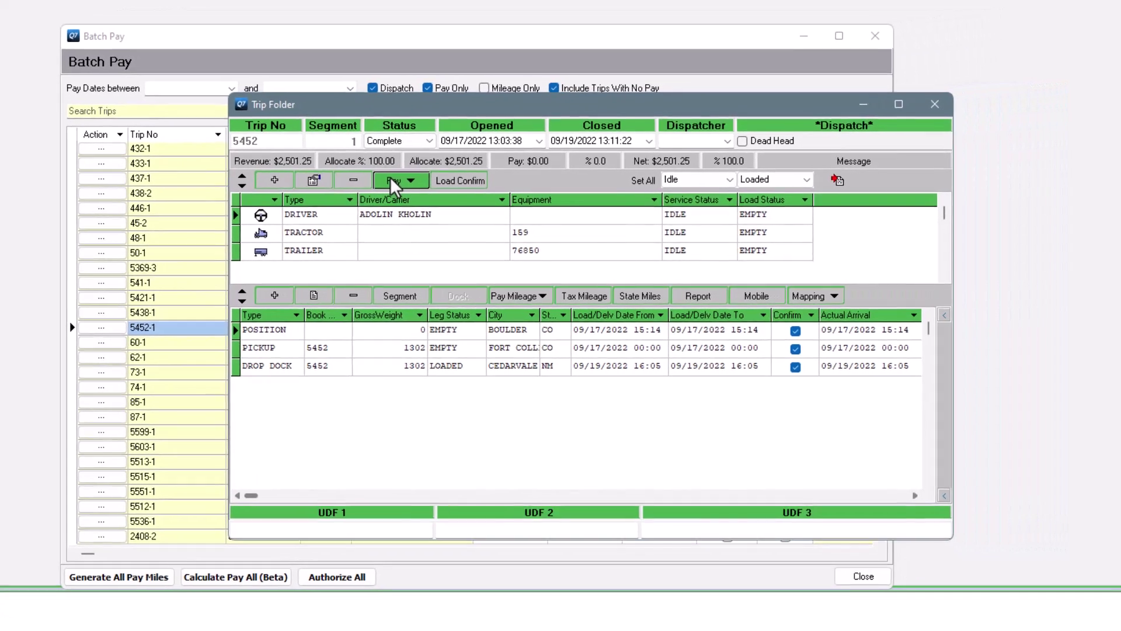
left_click(391, 174)
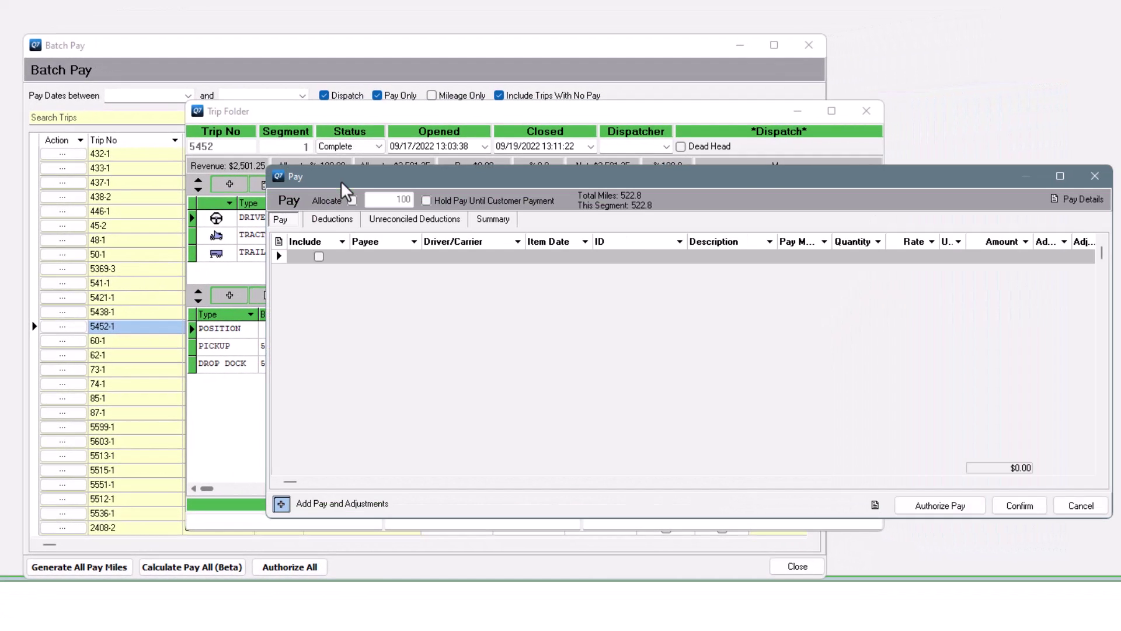
left_click(1017, 510)
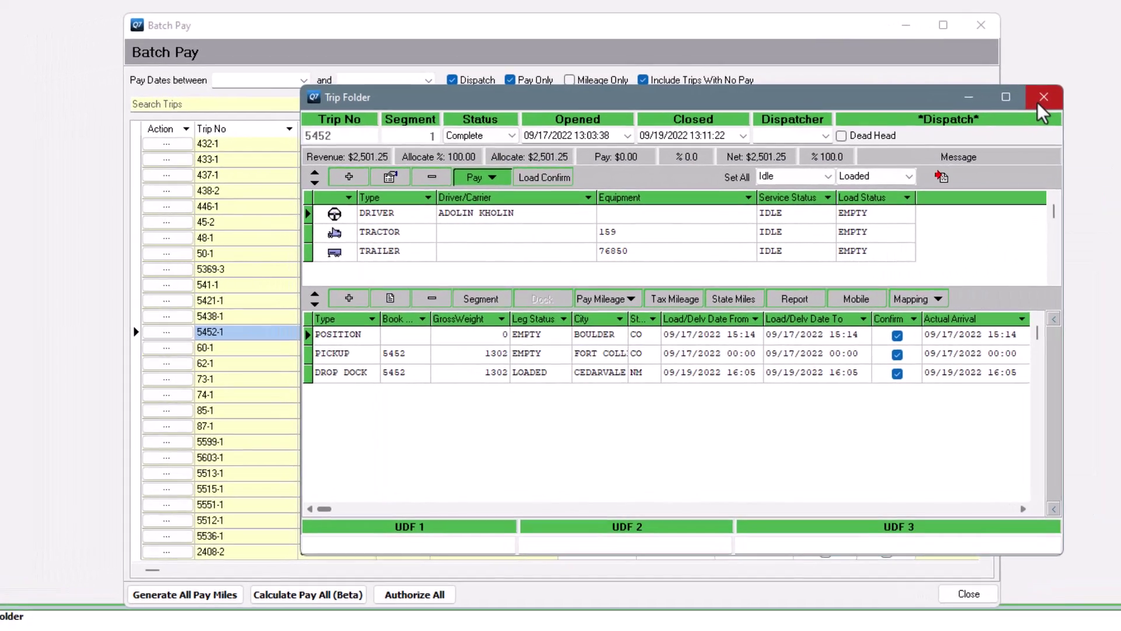
left_click(866, 111)
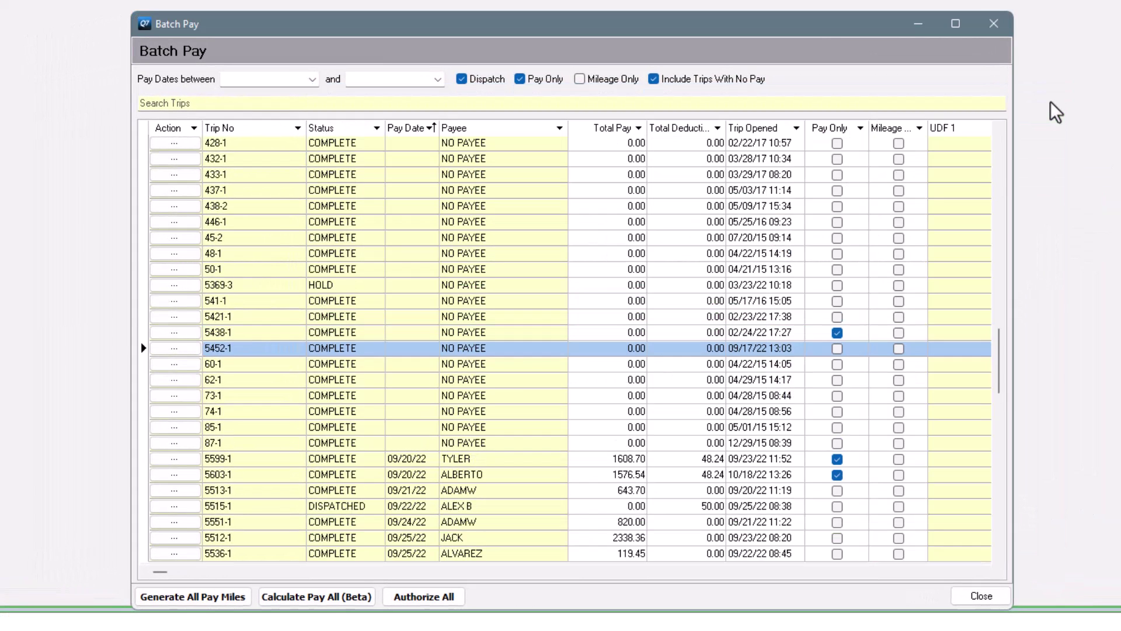
left_click(176, 459)
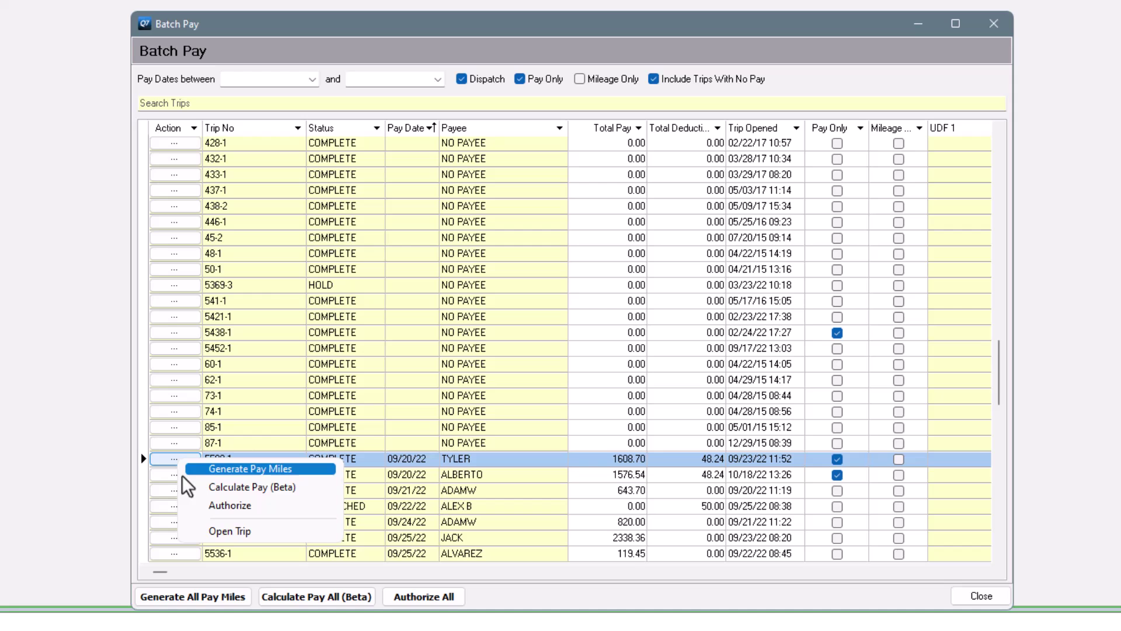
left_click(222, 532)
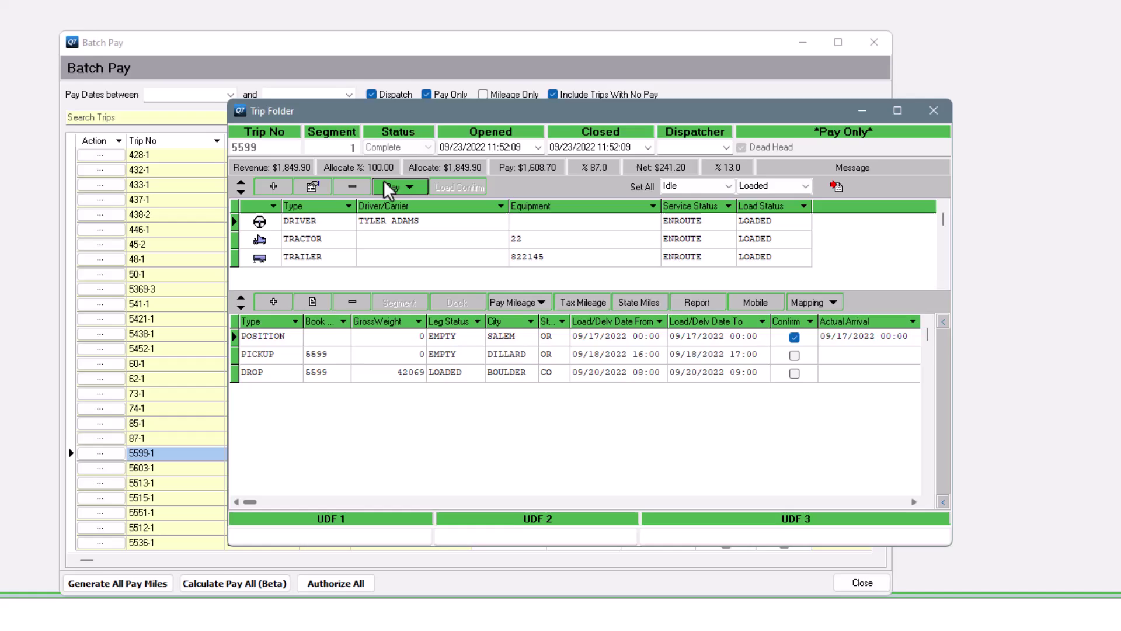
left_click(388, 187)
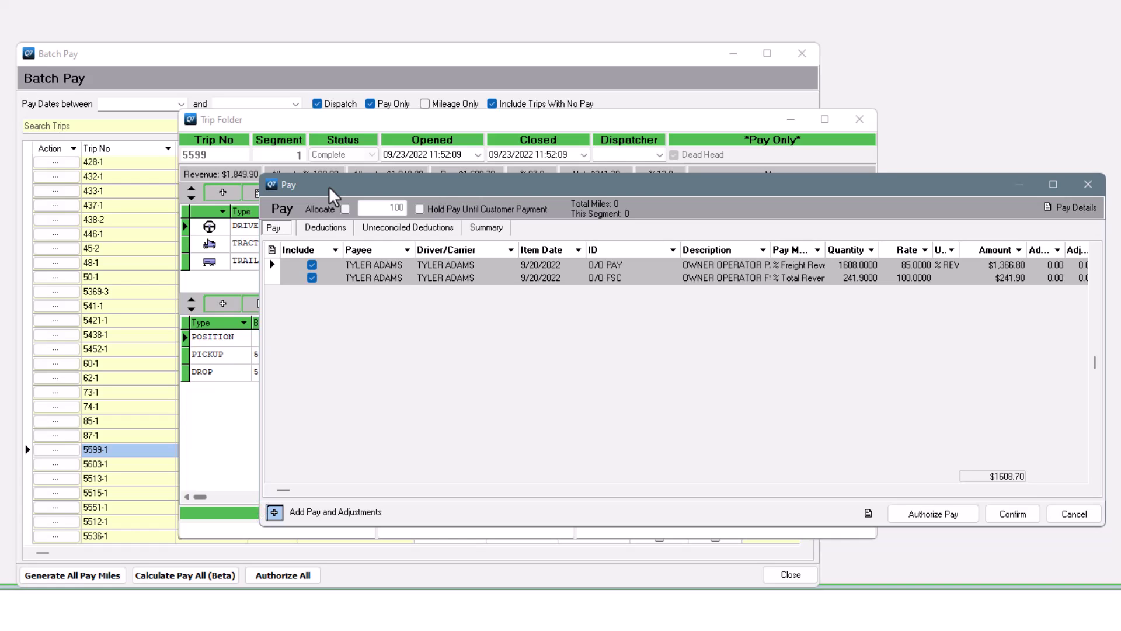
left_click(1002, 514)
left_click(864, 118)
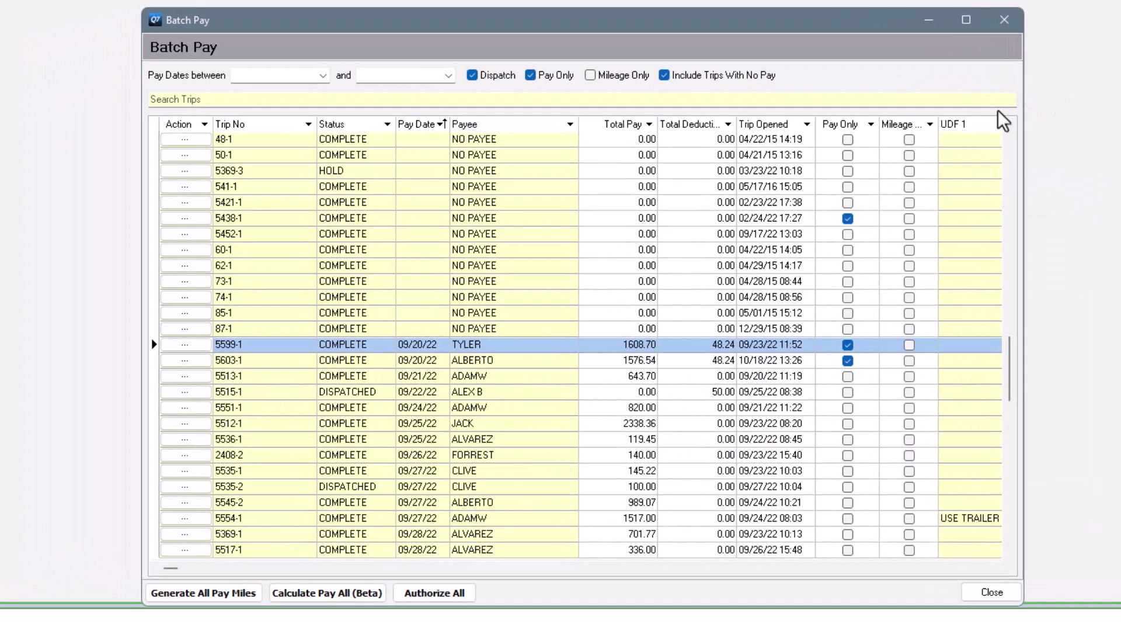
Run Calculate Pay (Beta) on trip 5452-1, giving ADOLIN 675.34 dated 09/19/22.
left_click(364, 236)
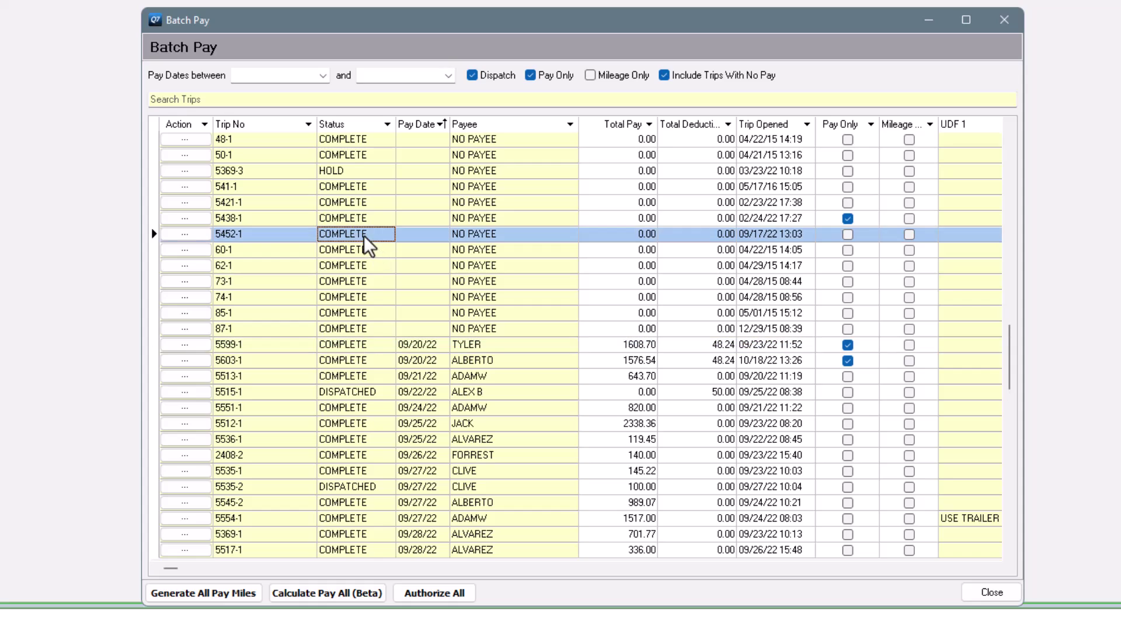
left_click(199, 233)
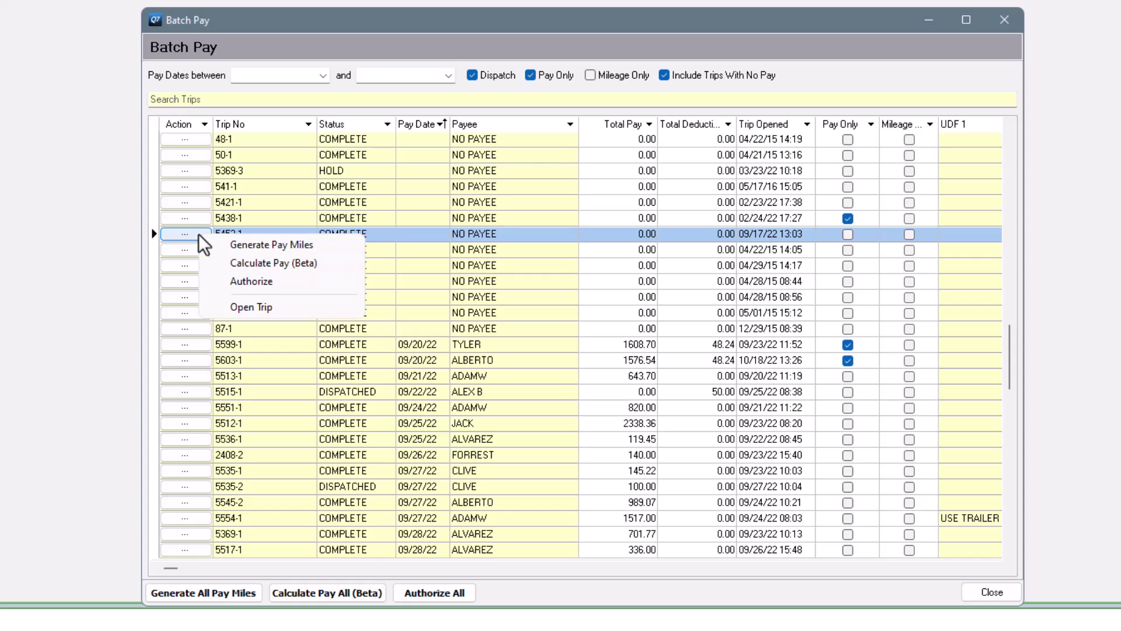
left_click(230, 263)
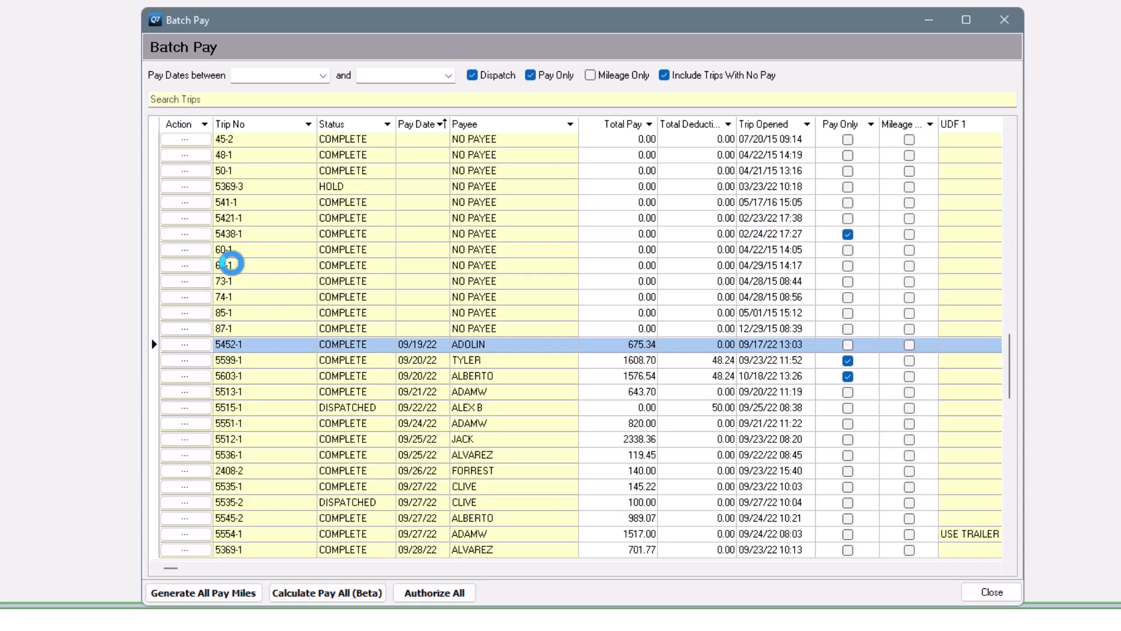
left_click(264, 343)
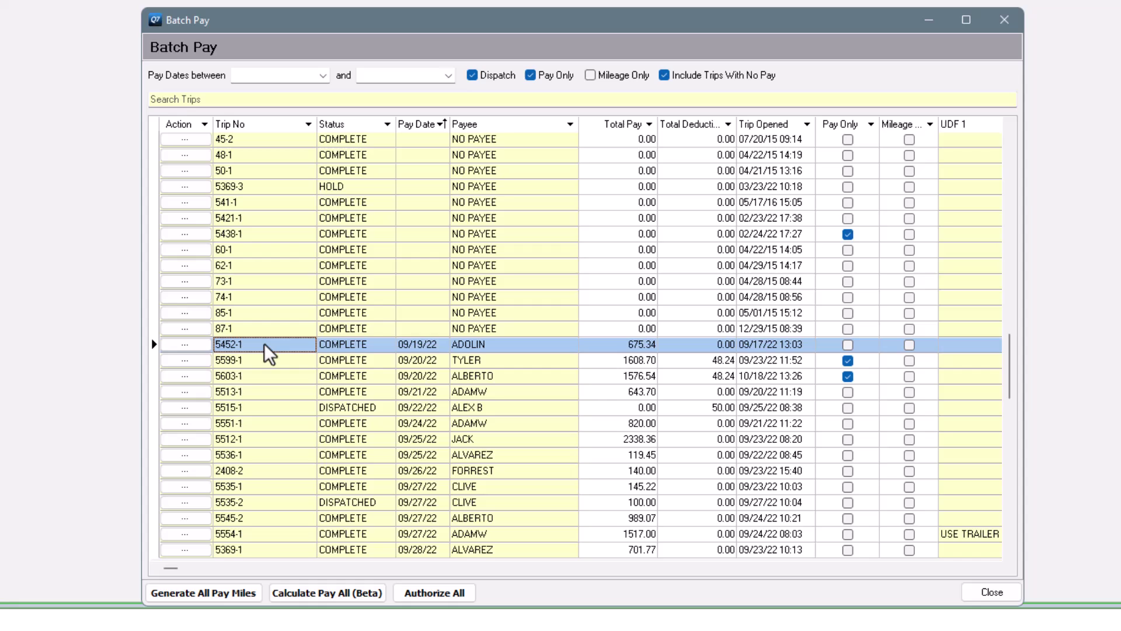
Exclude no-pay trips and set the latest pay date to 9/30/2022.
left_click(662, 73)
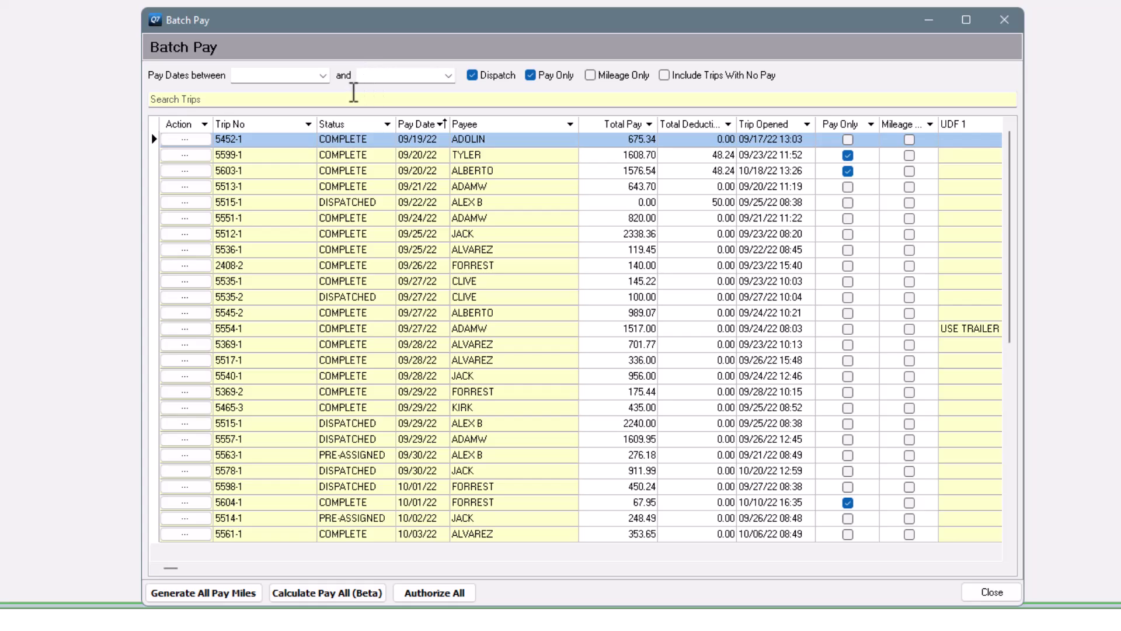
left_click(368, 81)
type("930")
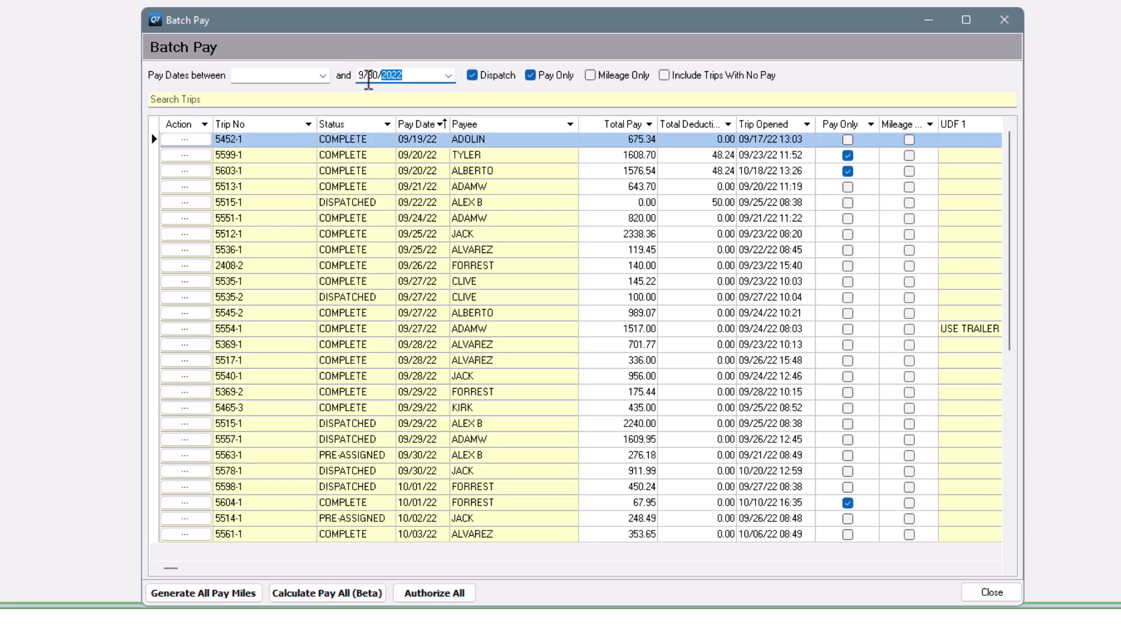
key("Tab")
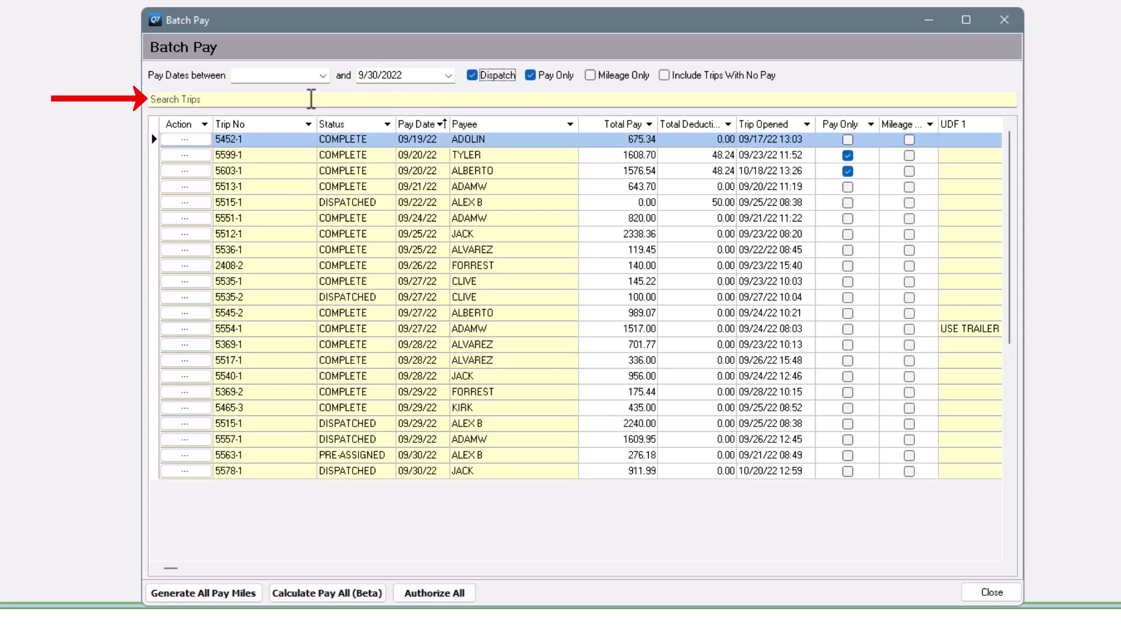
Search the trip list for COMPLETE and bring up trip 5513-1's action menu.
left_click(311, 99)
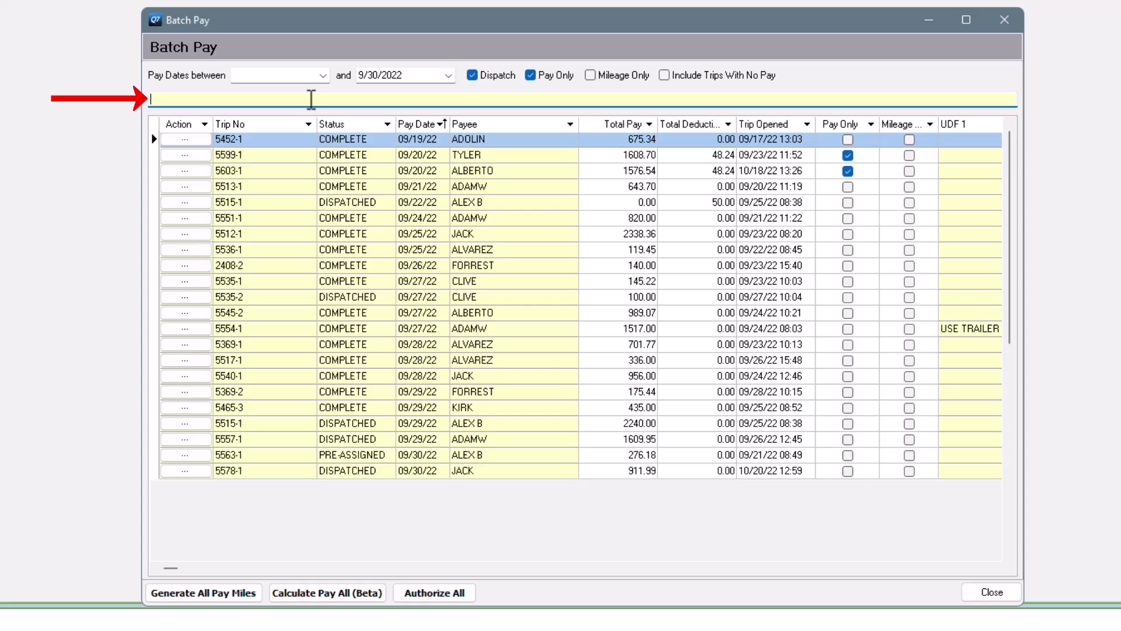
type("COMPLETE")
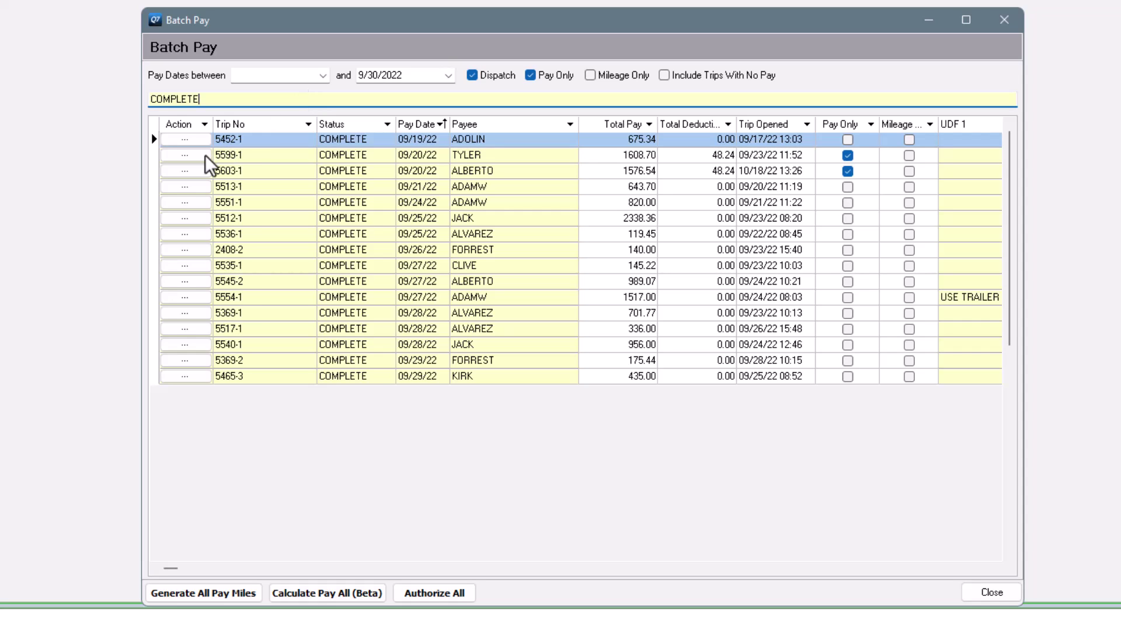
left_click(173, 186)
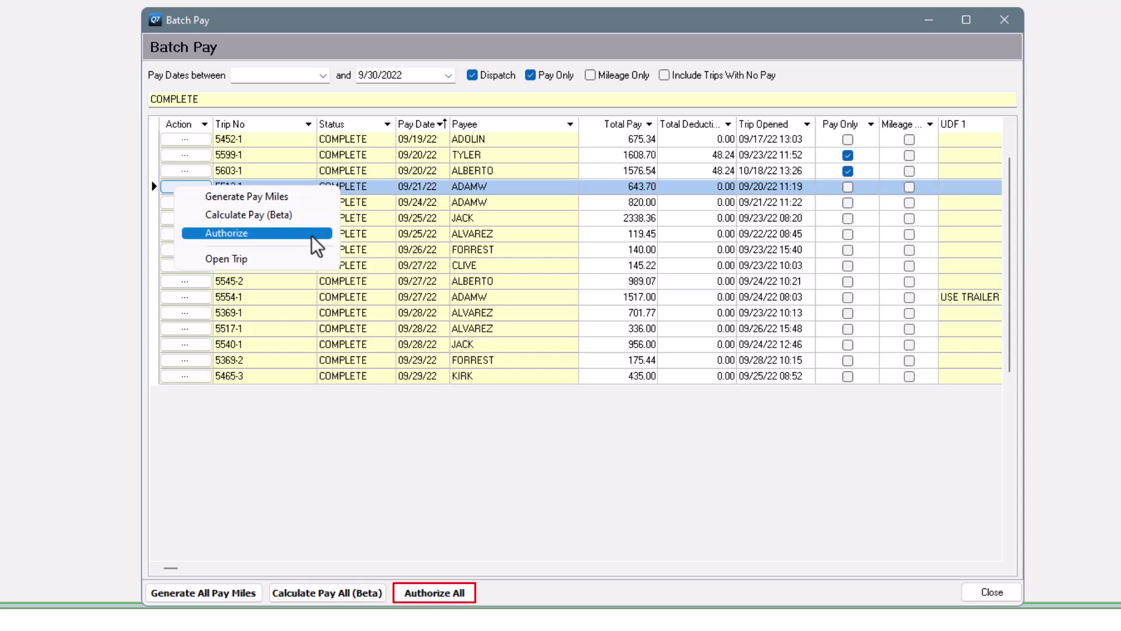
Dismiss the row menu and authorize all listed pay, confirming with Yes.
left_click(463, 275)
left_click(463, 277)
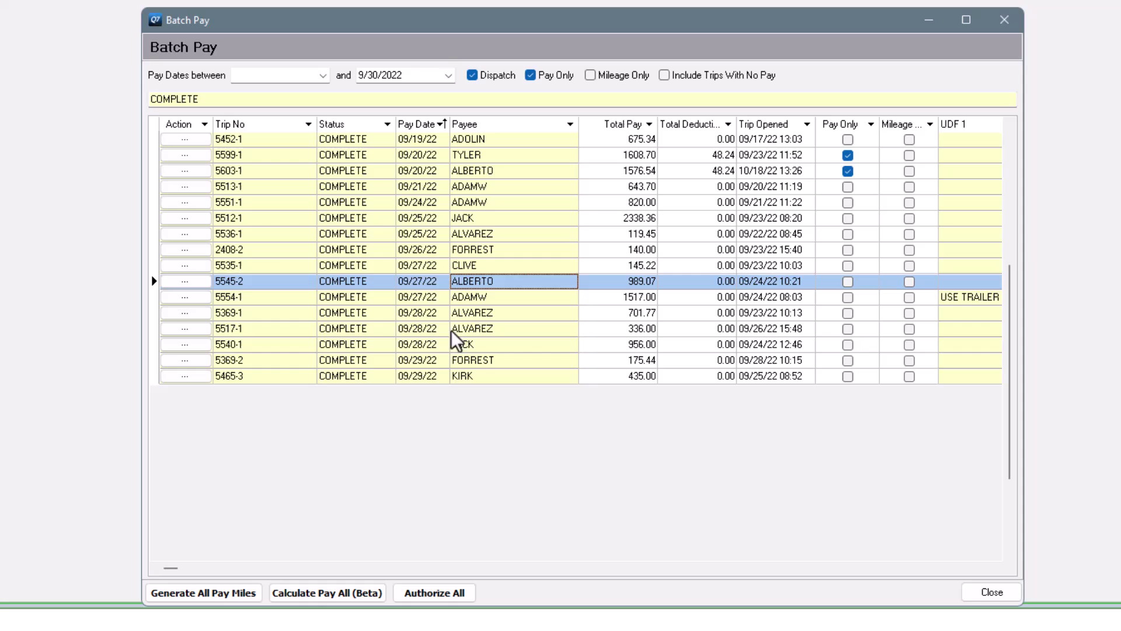
left_click(412, 594)
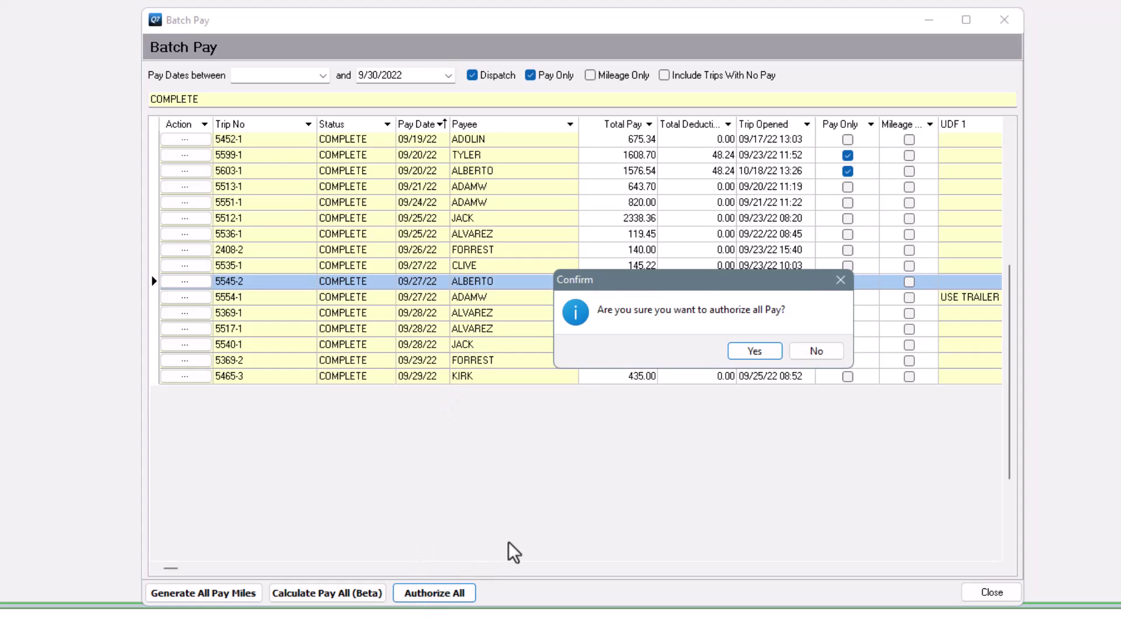
left_click(749, 353)
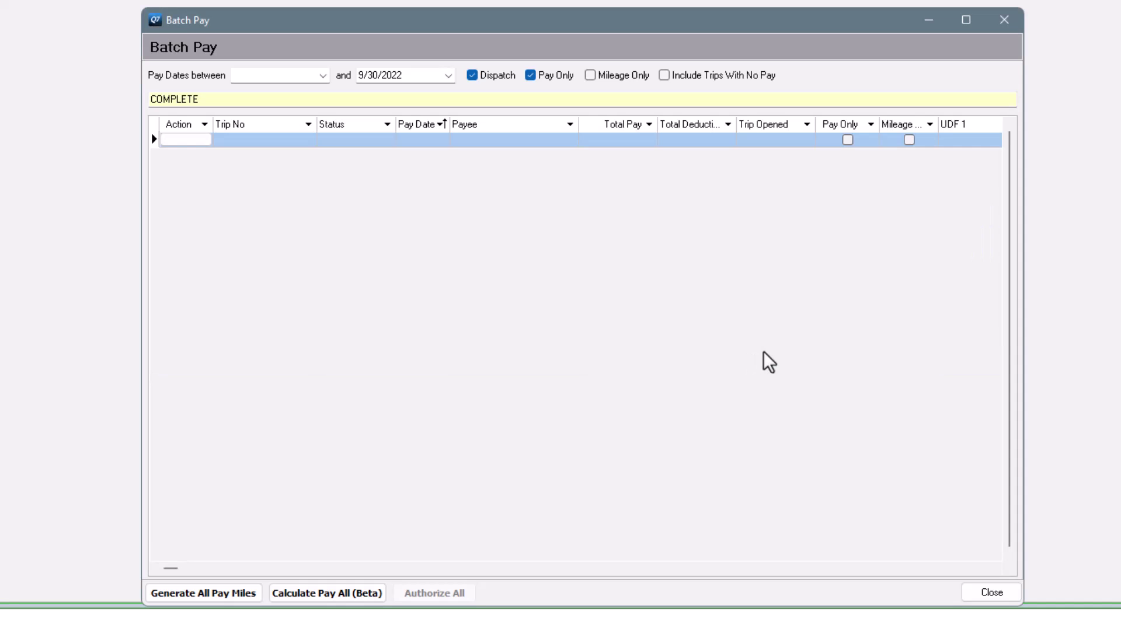